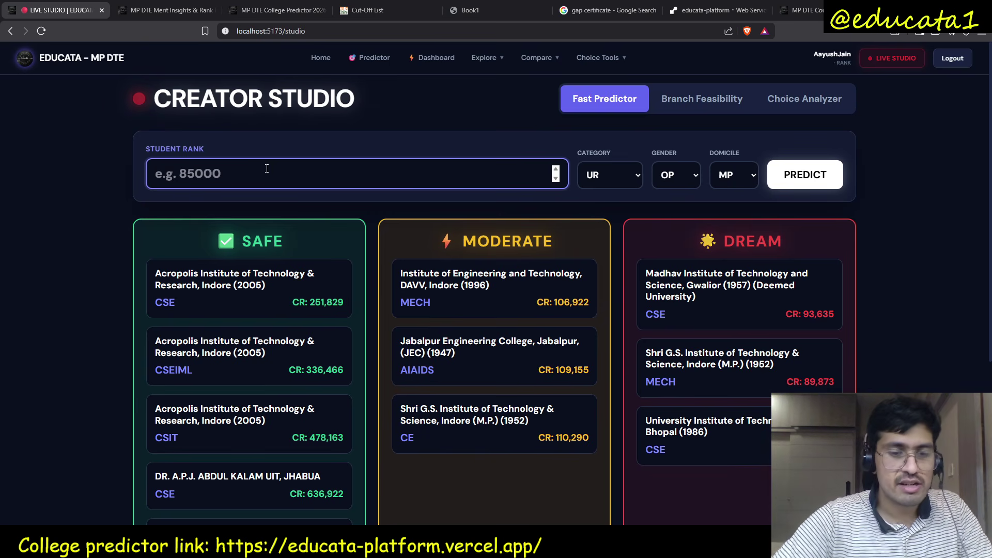
Step: Predict colleges for student rank 200000 with category UR, gender OP and domicile MP, and review the safe, moderate and dream lists
type("200000")
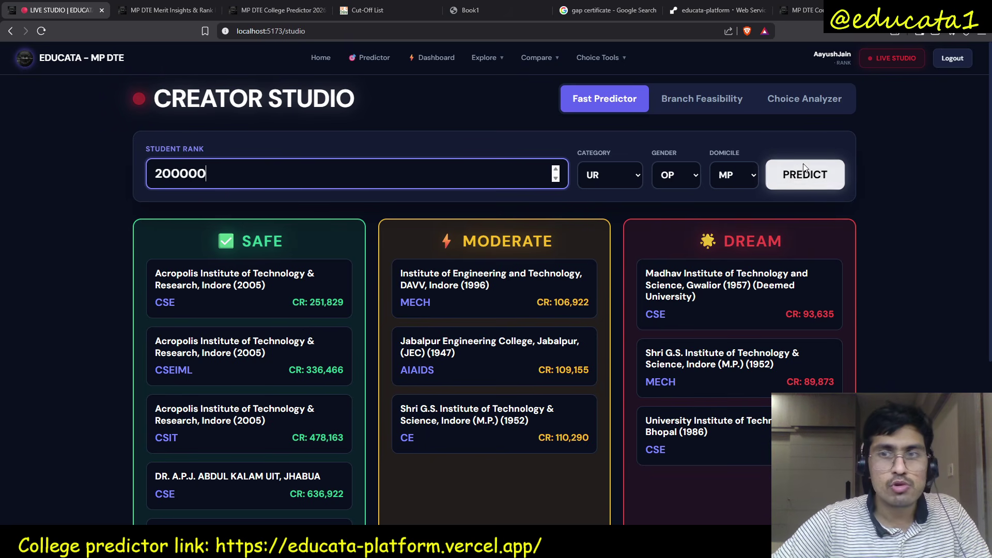
left_click(809, 177)
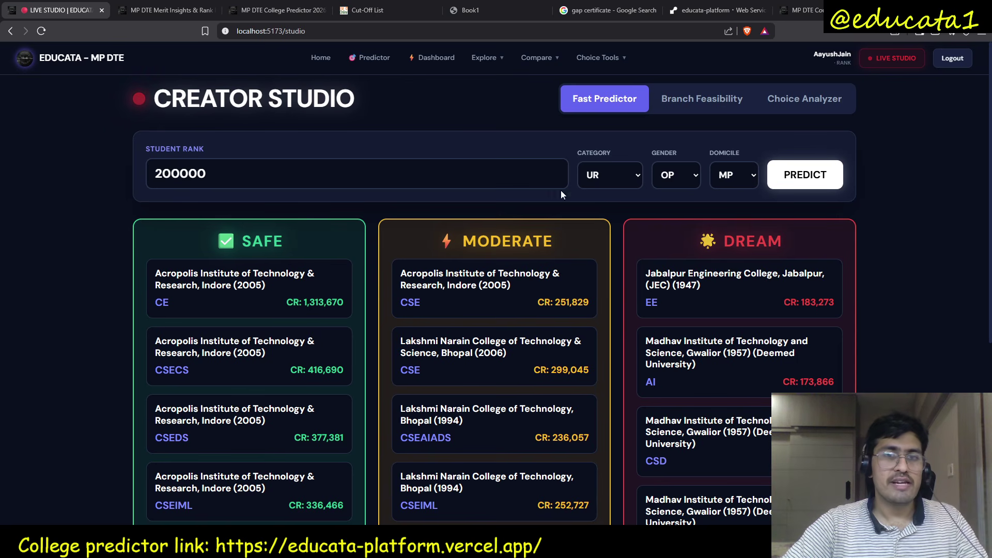
scroll(352, 312, "down", 2)
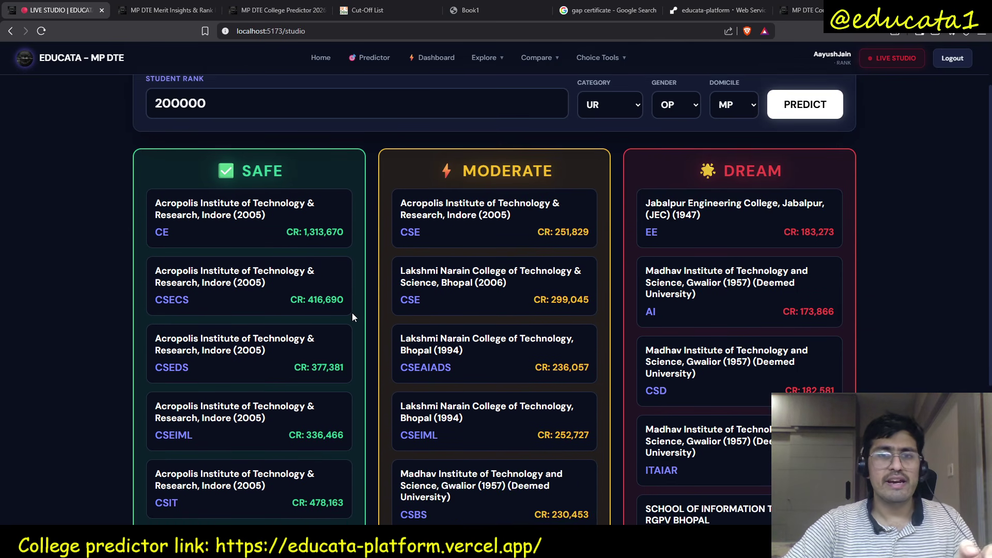
scroll(352, 312, "down", 1)
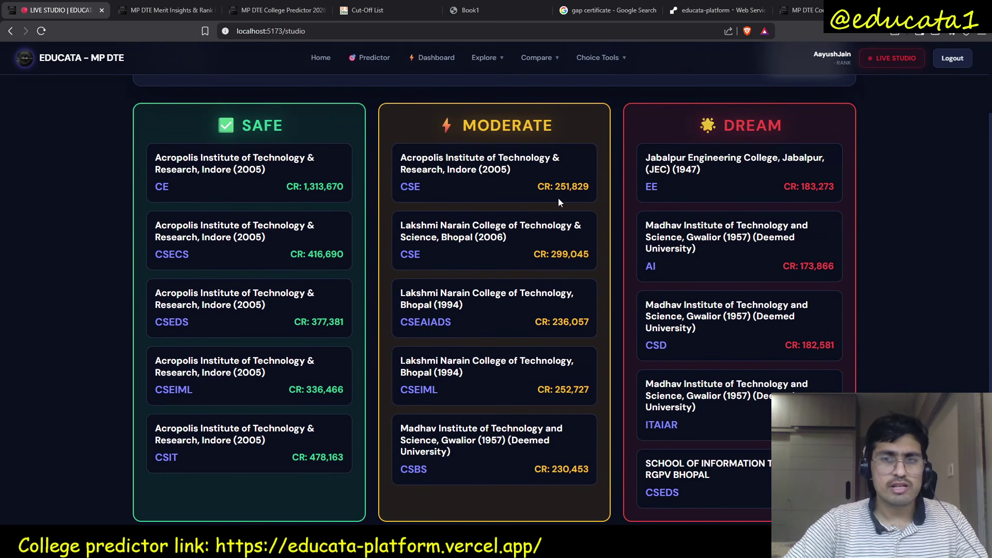
scroll(558, 203, "up", 2)
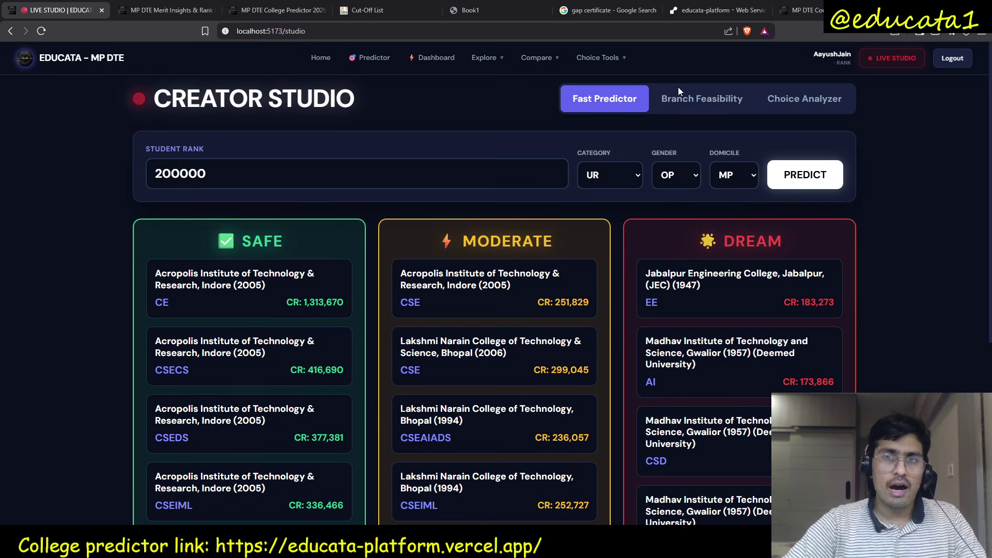
Step: Switch to the Branch Feasibility tool and start choosing a target college
left_click(682, 98)
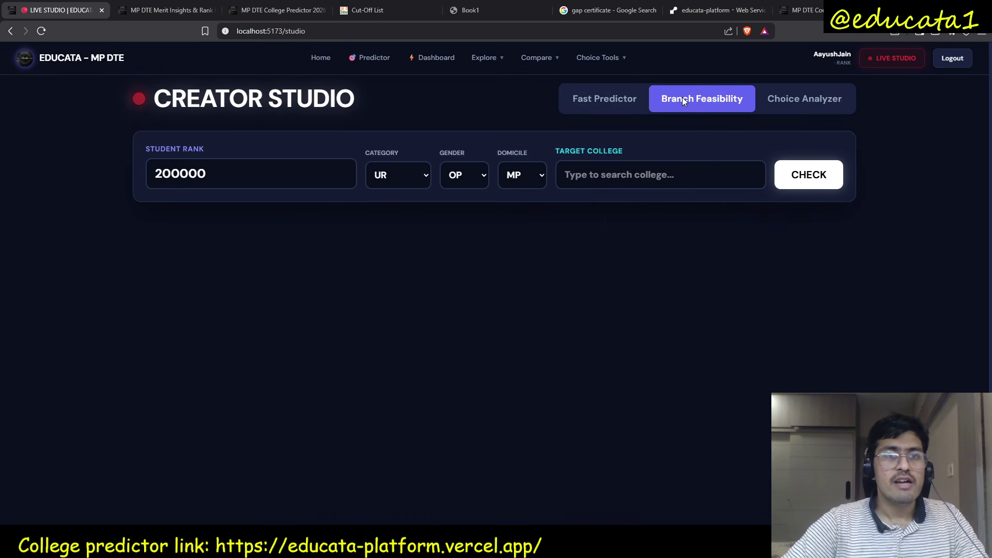
left_click(592, 174)
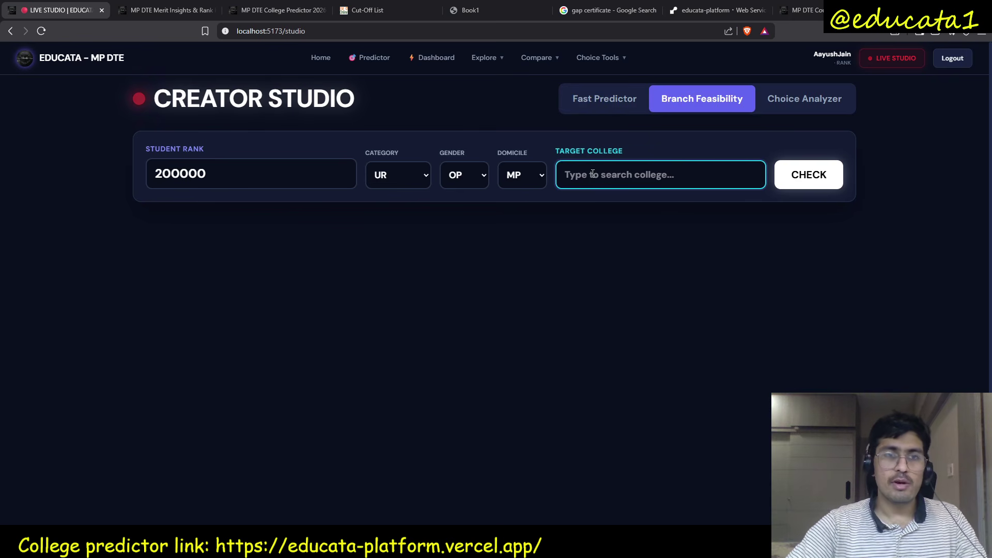
type("Jab")
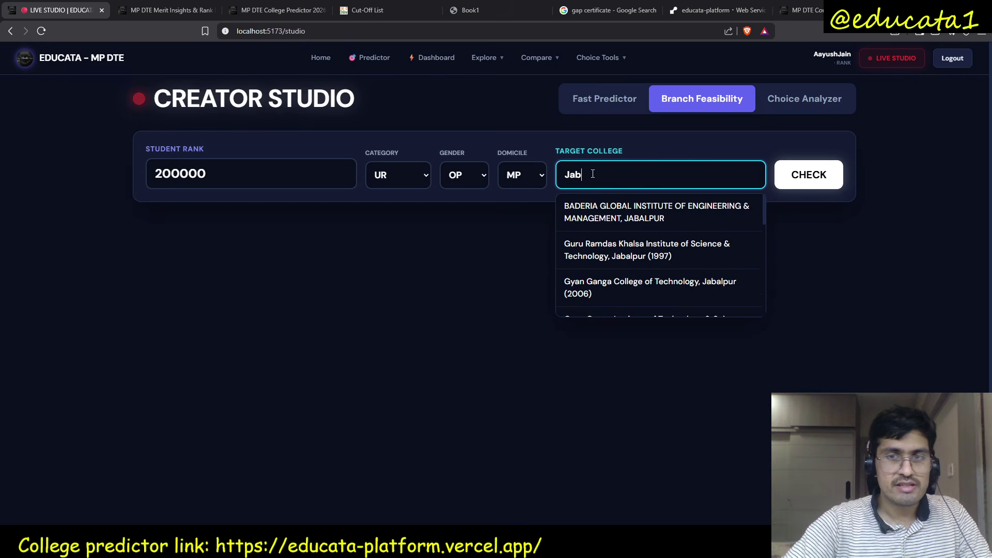
type("al")
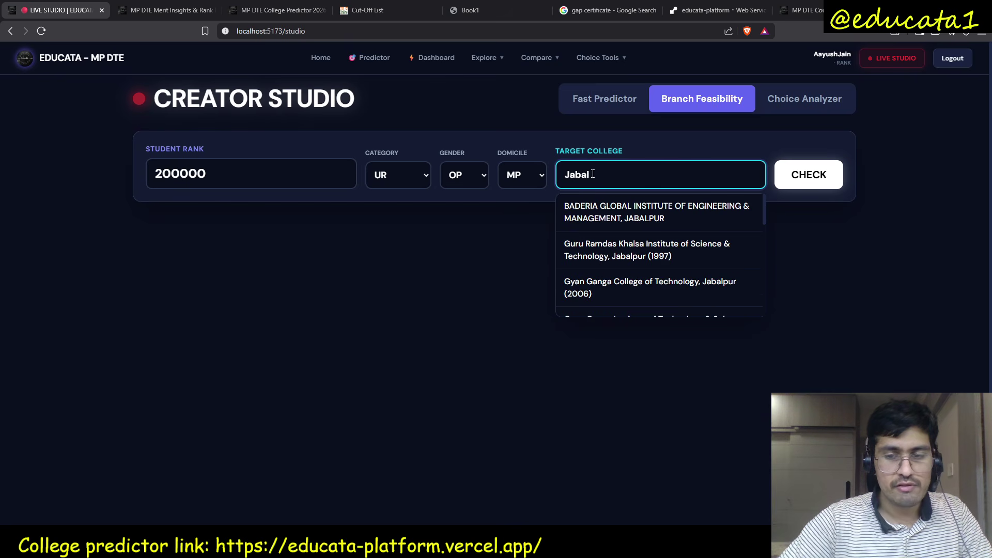
key("BackSpace")
key("BackSpace")
key("BackSpace")
key("BackSpace")
key("BackSpace")
Step: Search for JEC, choose Jabalpur Engineering College, Jabalpur (1947) as the target college, and check its branch feasibility
type("JEC")
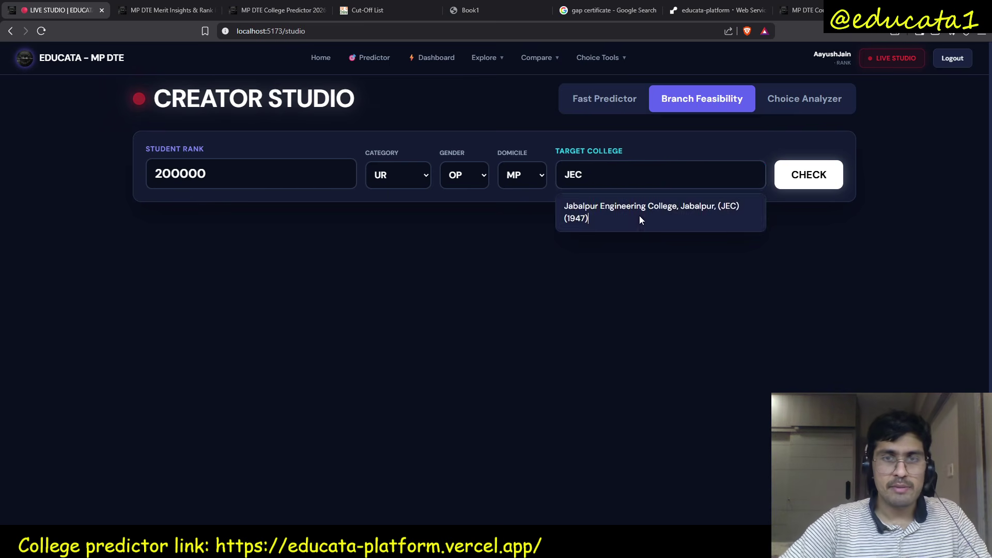
left_click(640, 217)
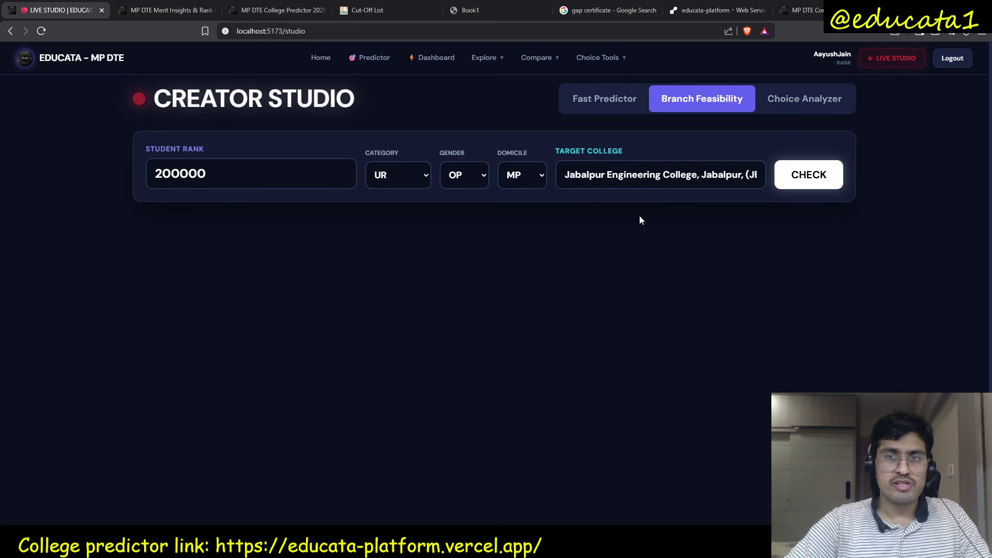
left_click(828, 185)
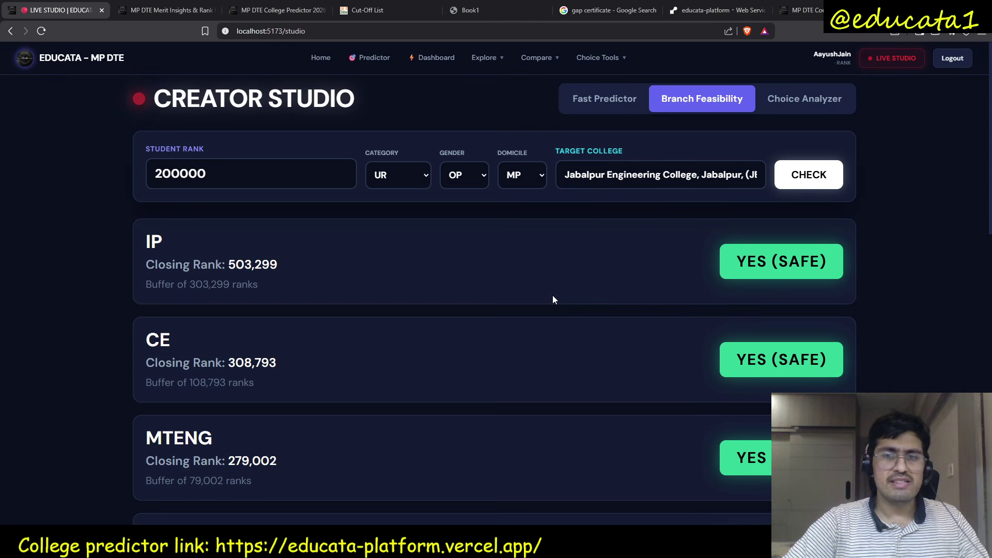
Step: Examine the closing ranks and admission chances of all the branches at Jabalpur Engineering College
scroll(553, 296, "down", 2)
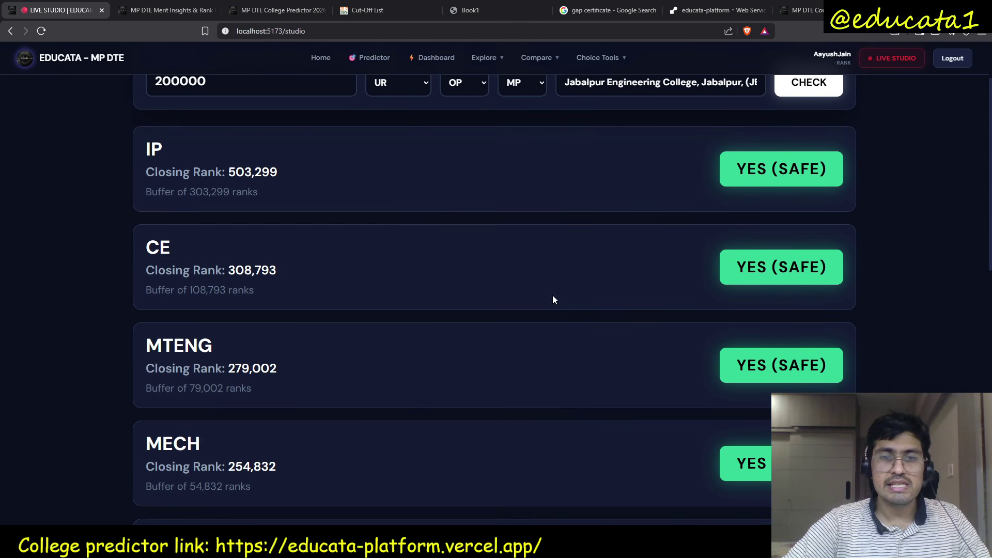
scroll(553, 300, "down", 3)
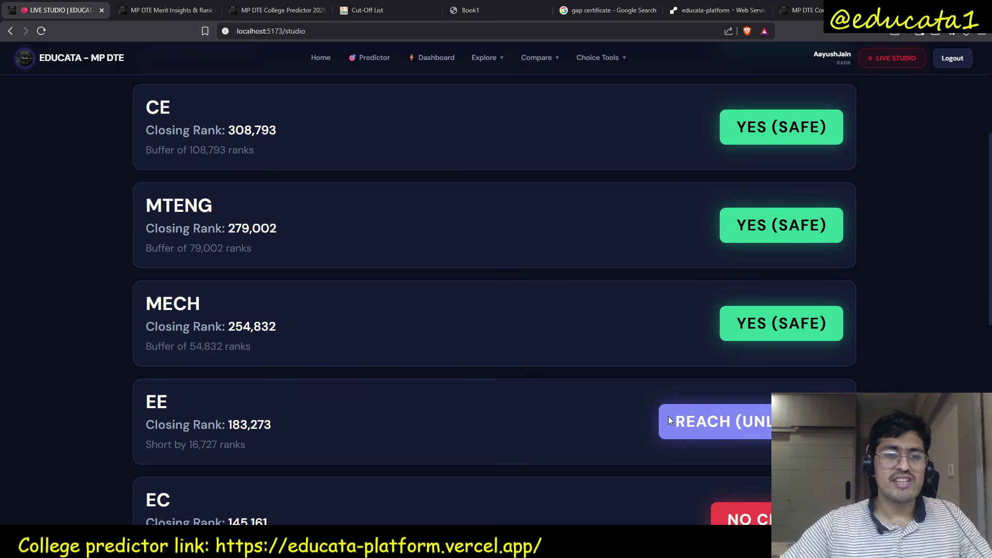
left_click_drag(672, 422, 807, 422)
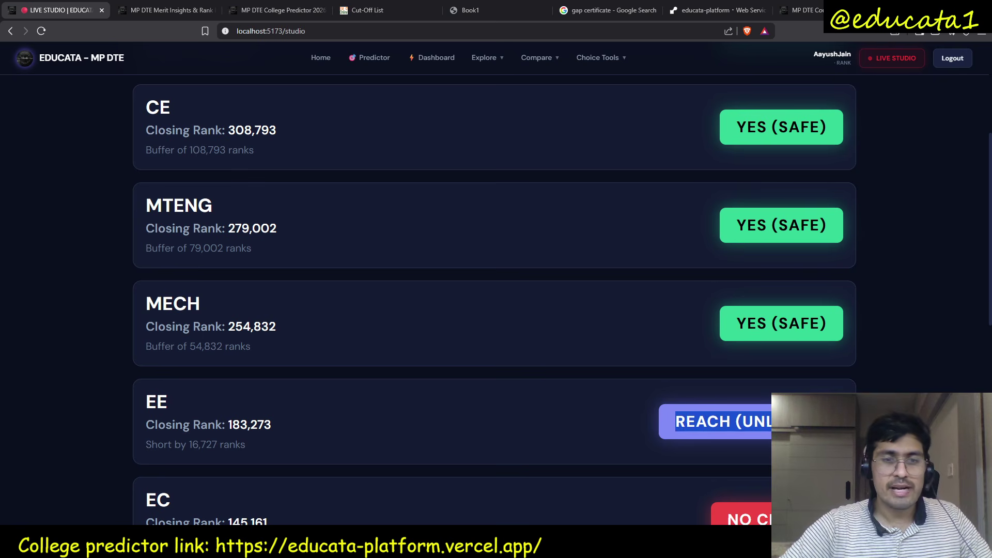
left_click(473, 429)
scroll(473, 429, "down", 3)
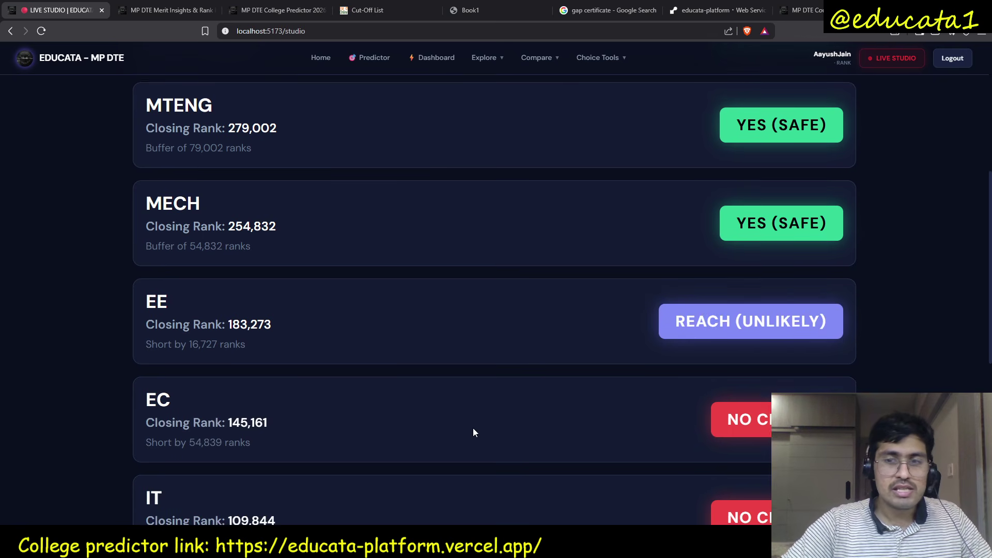
scroll(473, 433, "down", 2)
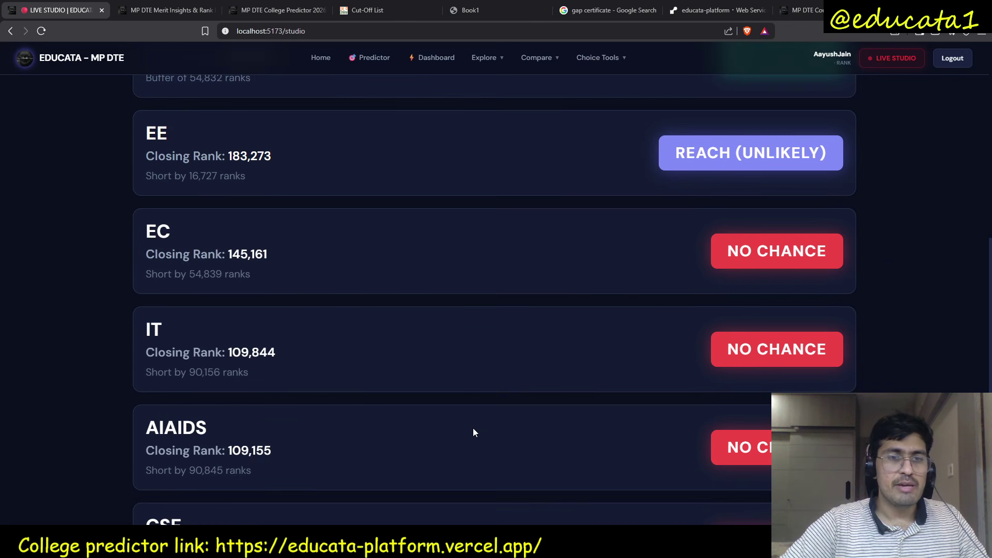
scroll(473, 432, "down", 2)
scroll(473, 433, "up", 10)
scroll(473, 433, "up", 1)
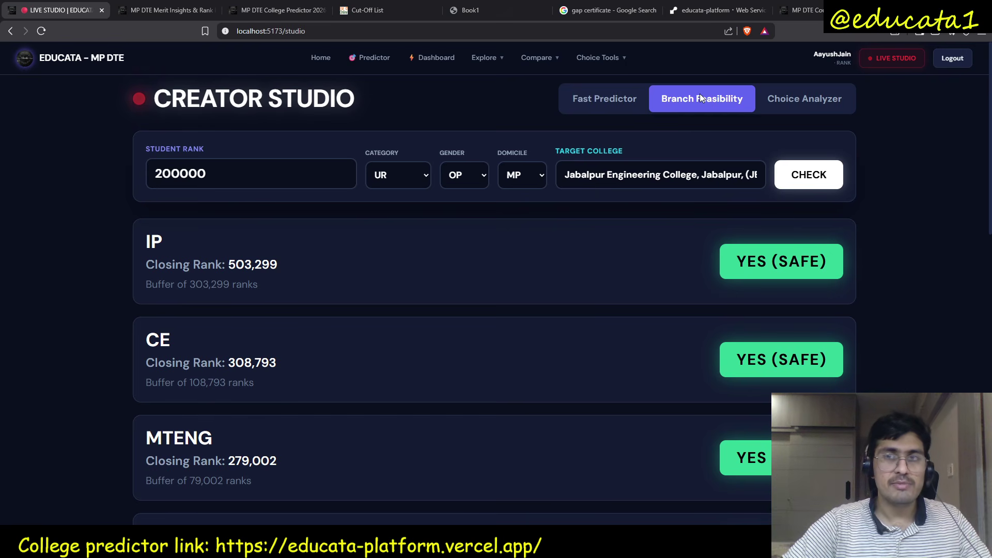
Step: In the Choice Analyzer, look up students by the start of the roll number, choose the third suggested student, and analyze their choices
left_click(787, 95)
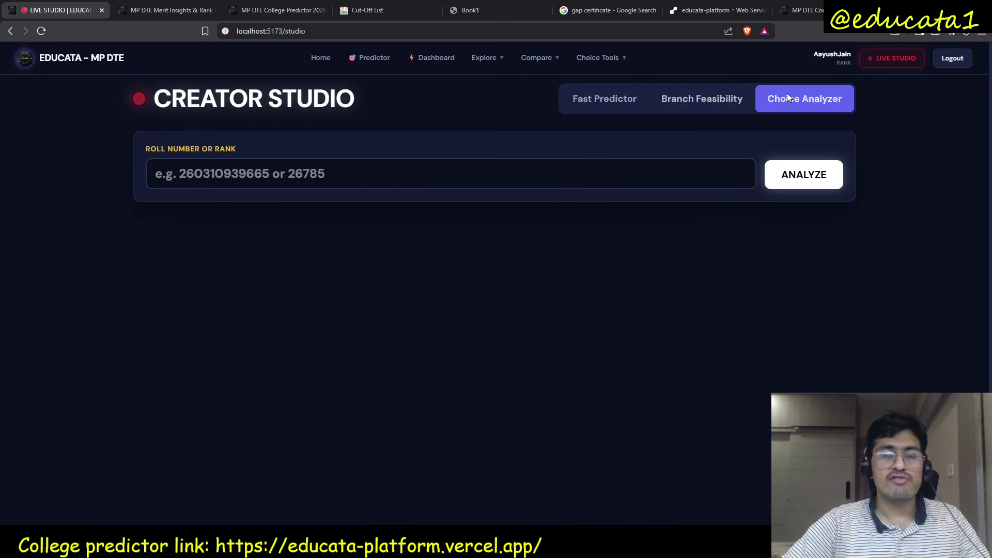
left_click(604, 169)
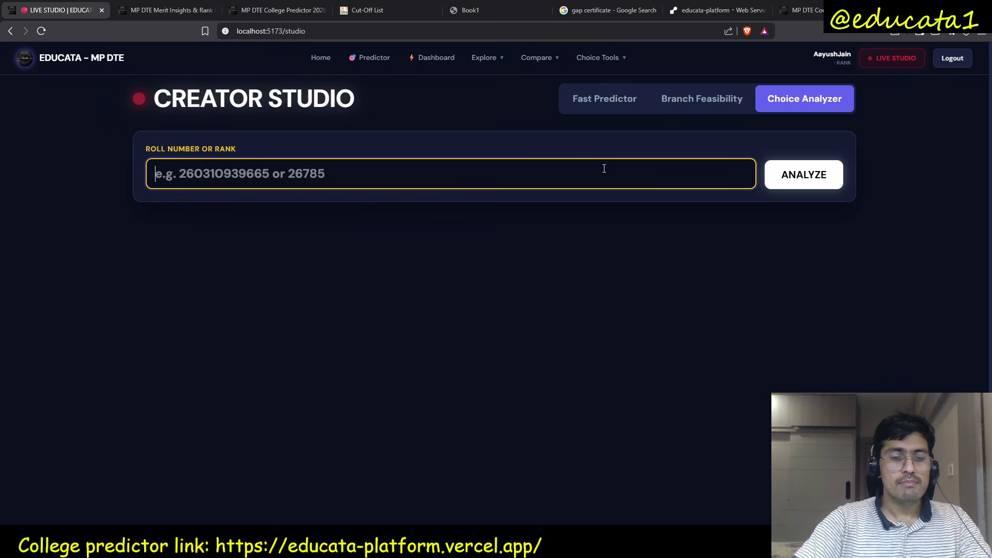
type("2")
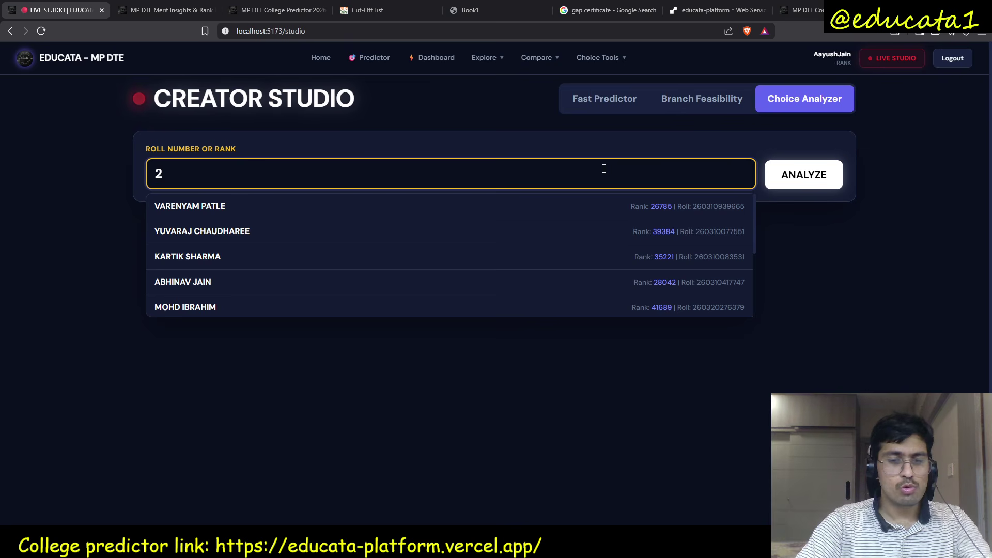
type("60")
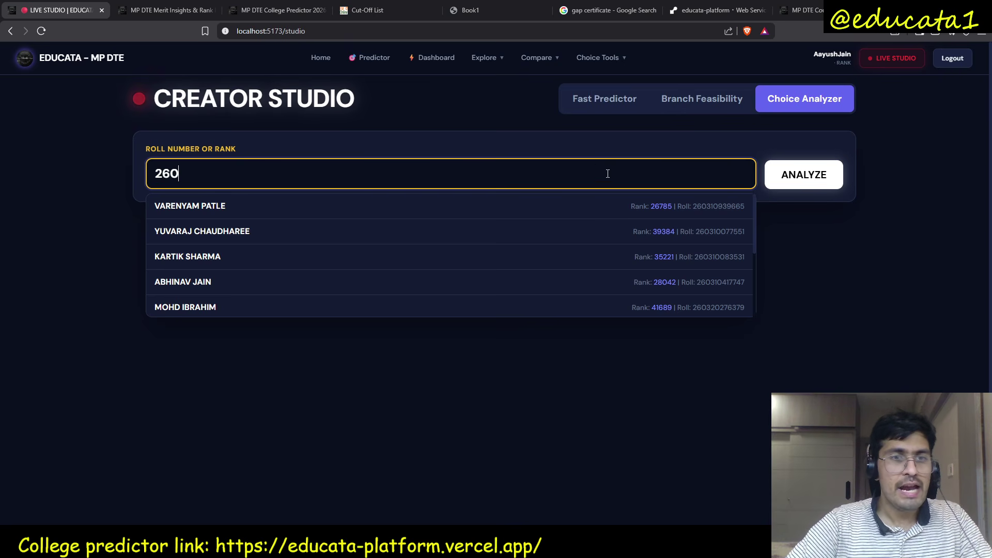
left_click(406, 268)
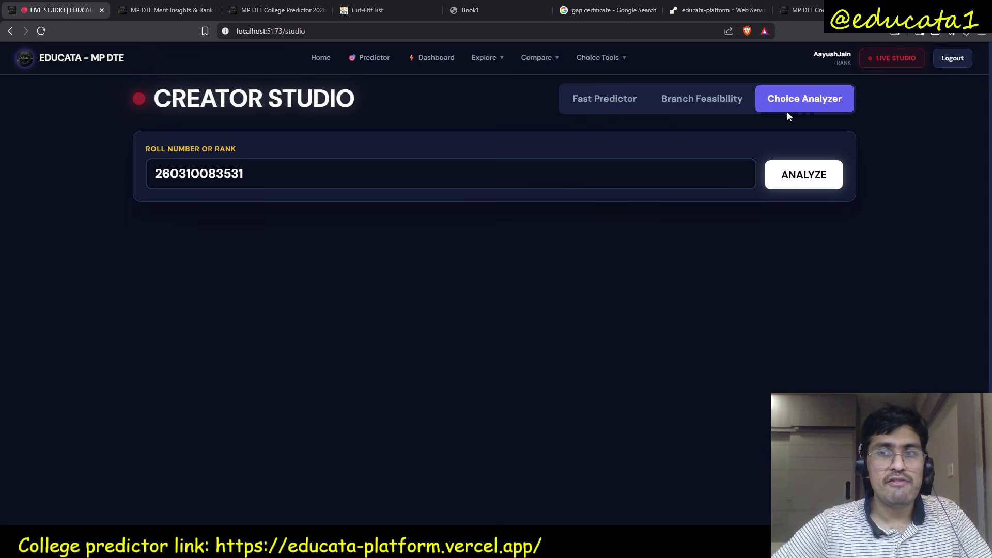
left_click(810, 176)
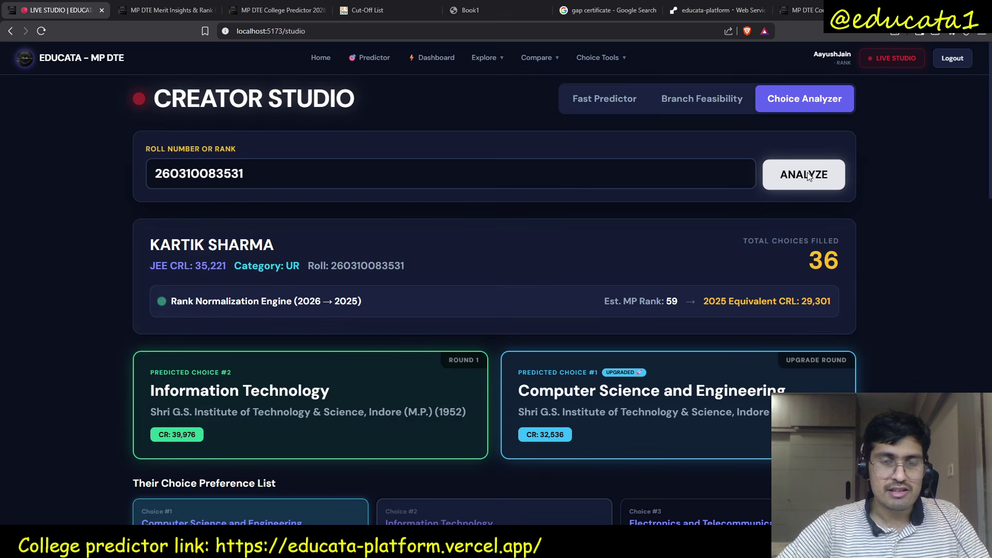
Step: Examine the student's choice preference list, highlighting the college and the relinquished status of choice #2
scroll(490, 296, "down", 7)
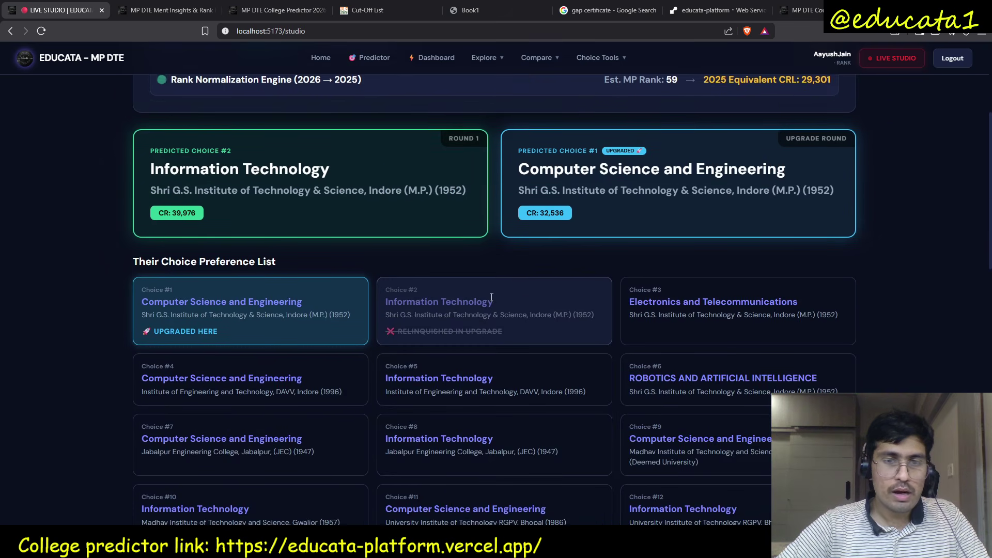
scroll(491, 297, "down", 4)
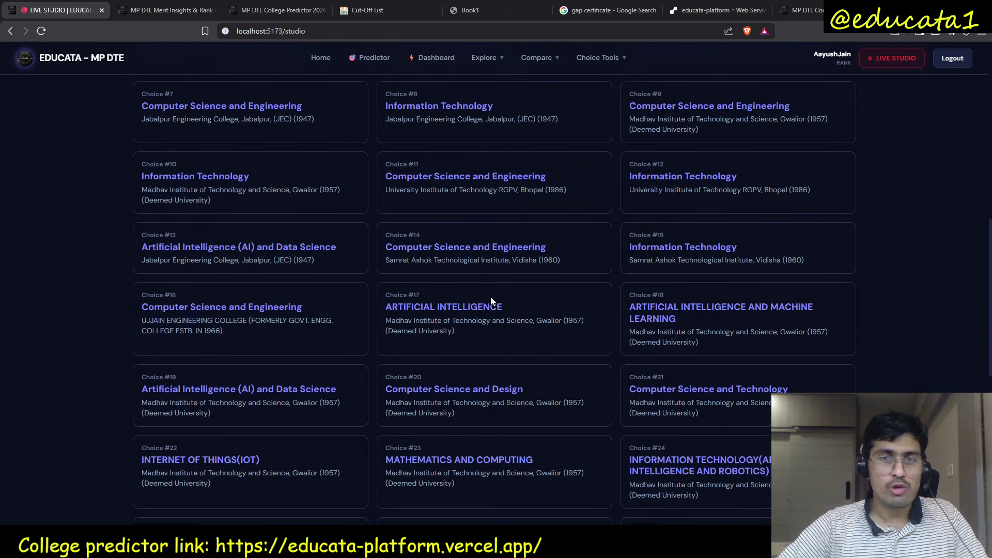
scroll(491, 297, "up", 2)
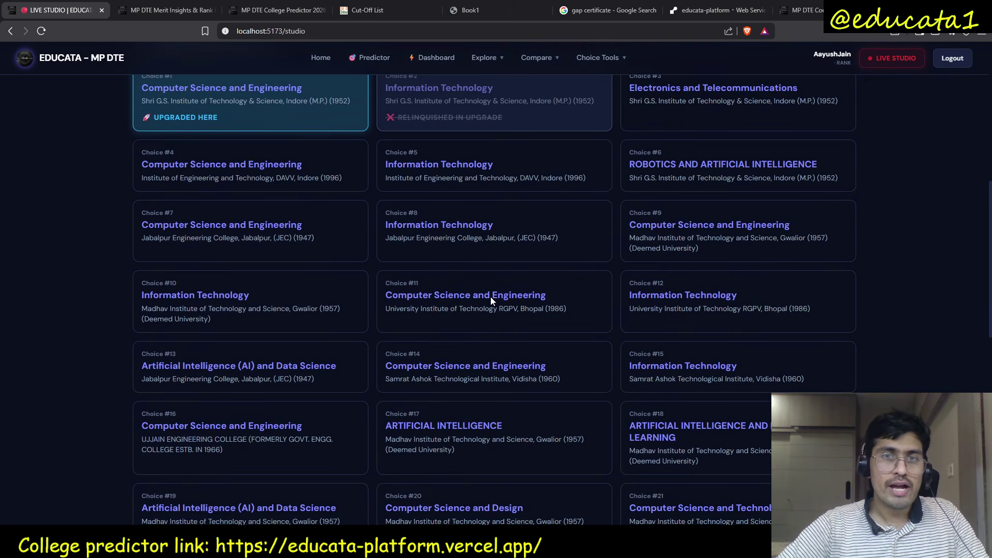
scroll(491, 297, "up", 2)
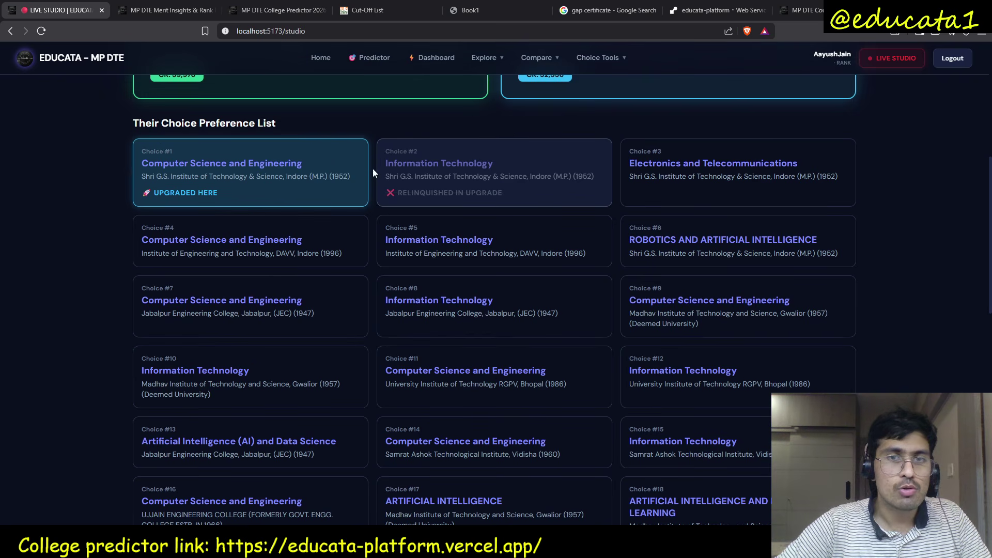
triple_click(454, 176)
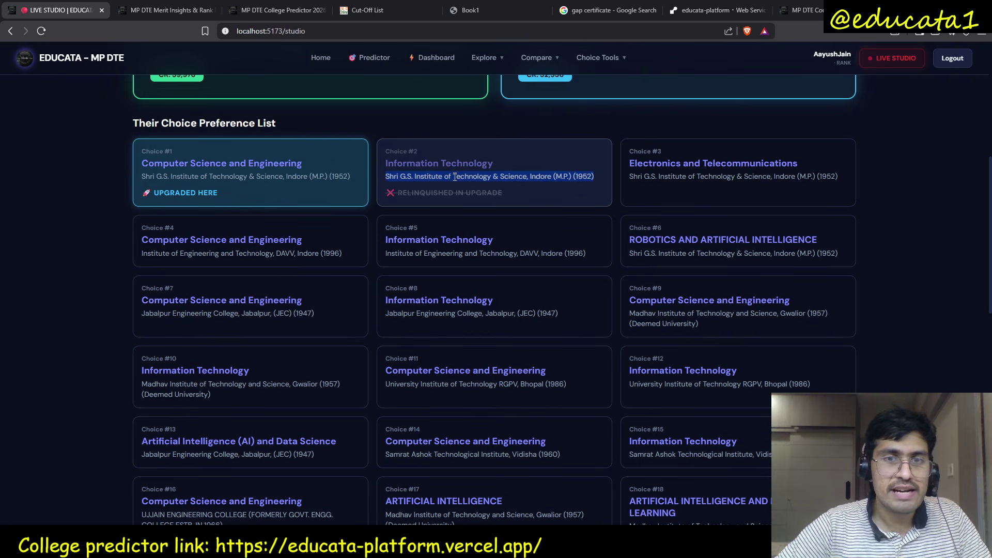
triple_click(476, 195)
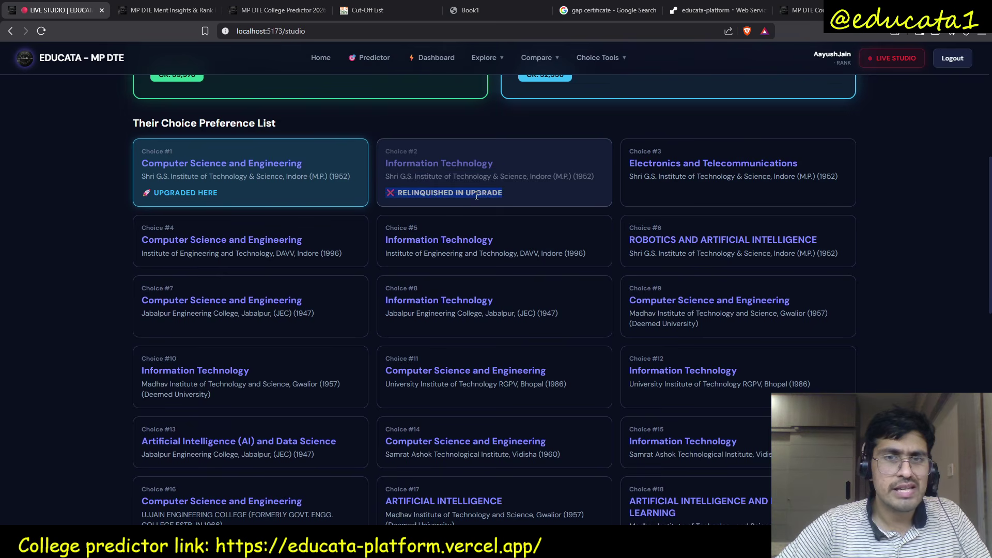
Step: Review the predicted seats and highlight the student's estimated MP rank, 2025 equivalent CRL and JEE CRL
scroll(477, 196, "up", 2)
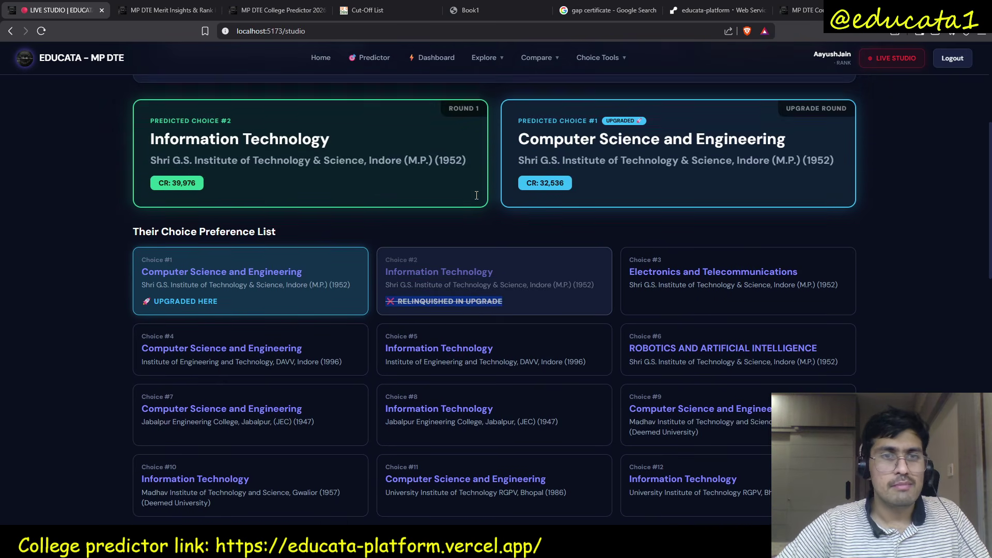
scroll(476, 195, "up", 2)
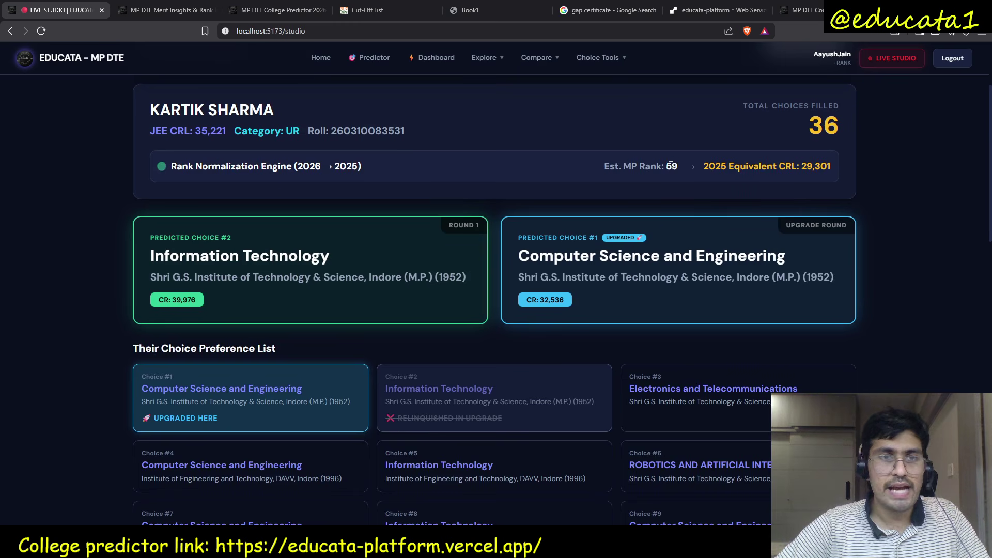
double_click(672, 166)
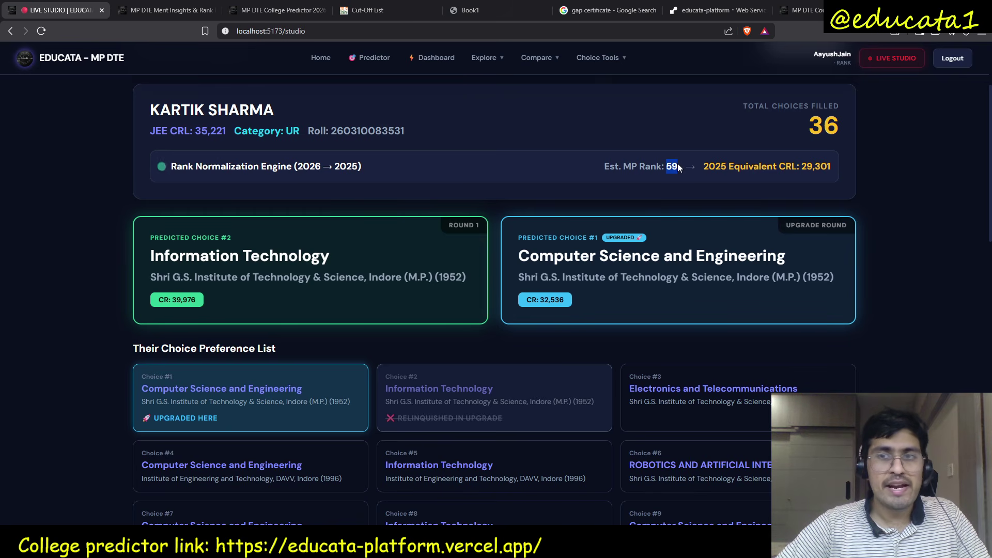
triple_click(816, 166)
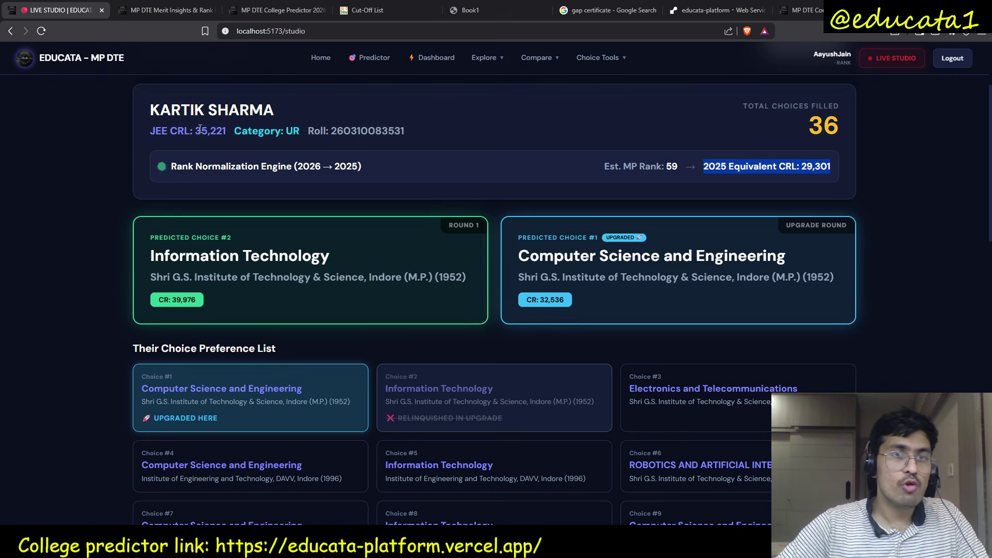
left_click_drag(195, 131, 223, 135)
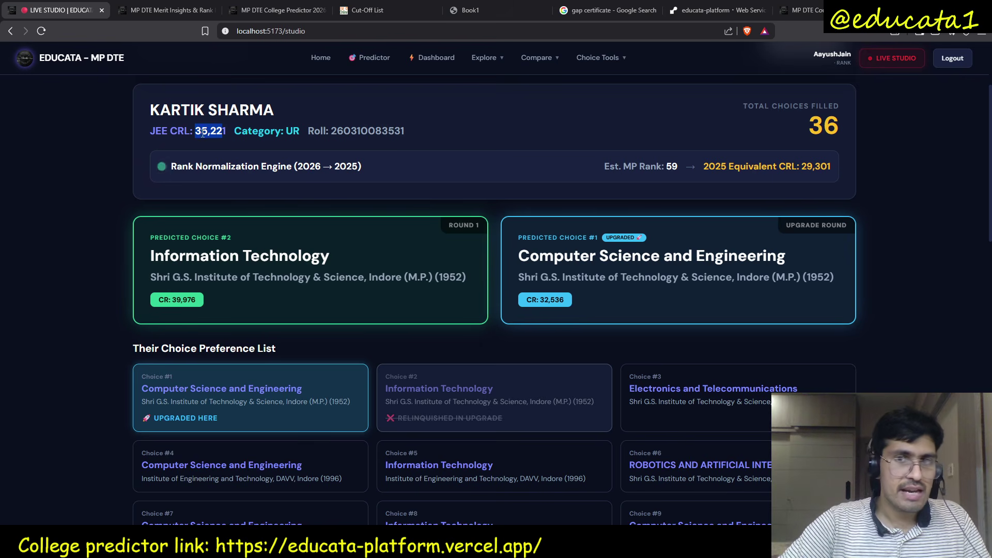
Step: Highlight the first student's 2025 equivalent CRL, compare the two predicted seats, and highlight the Predicted Choice #1 label
double_click(815, 165)
left_click(815, 164)
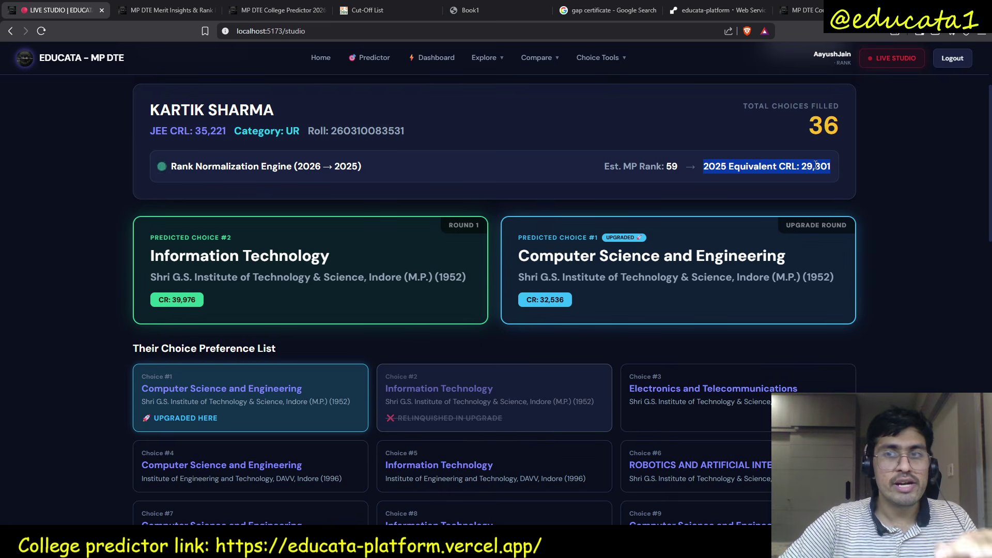
left_click(815, 164)
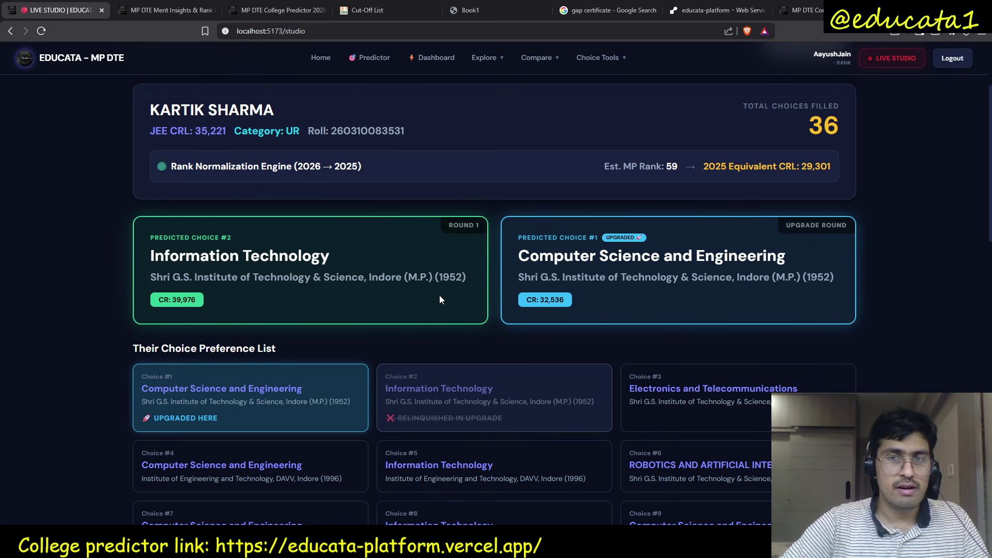
scroll(440, 297, "down", 2)
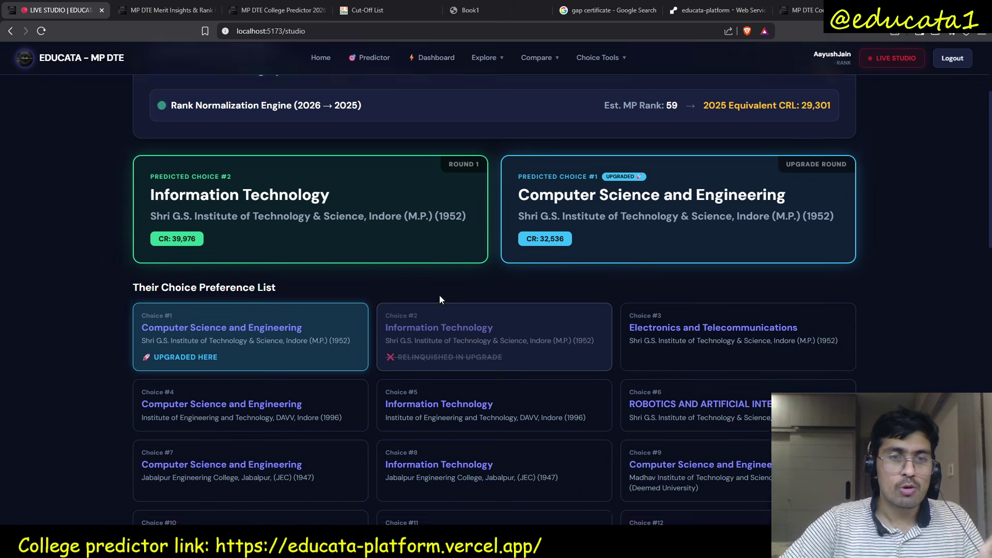
scroll(440, 296, "up", 1)
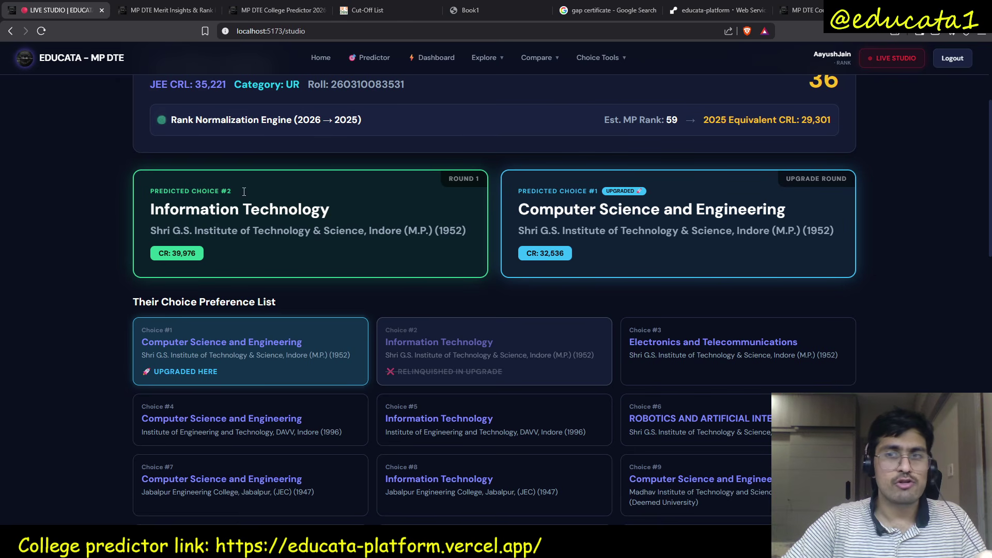
triple_click(582, 191)
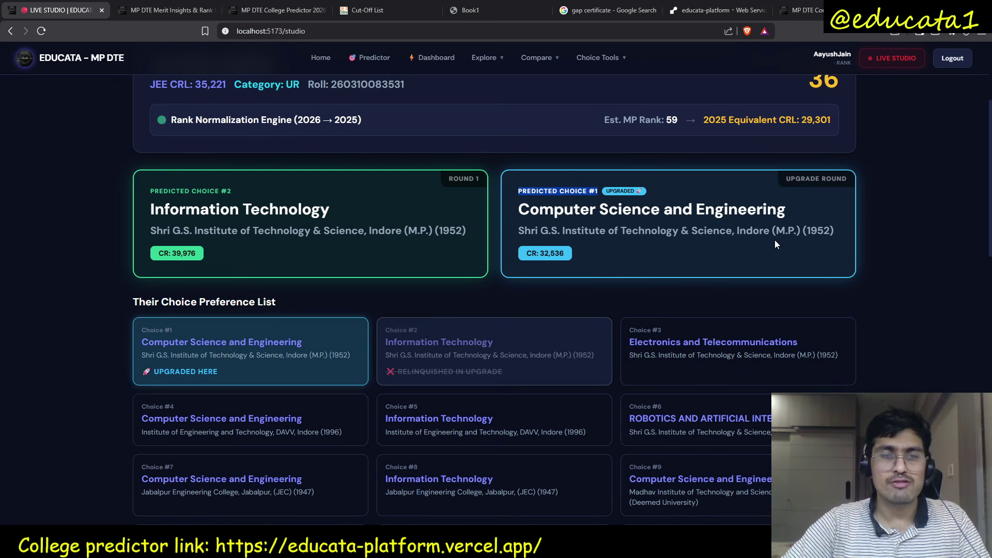
scroll(775, 244, "up", 3)
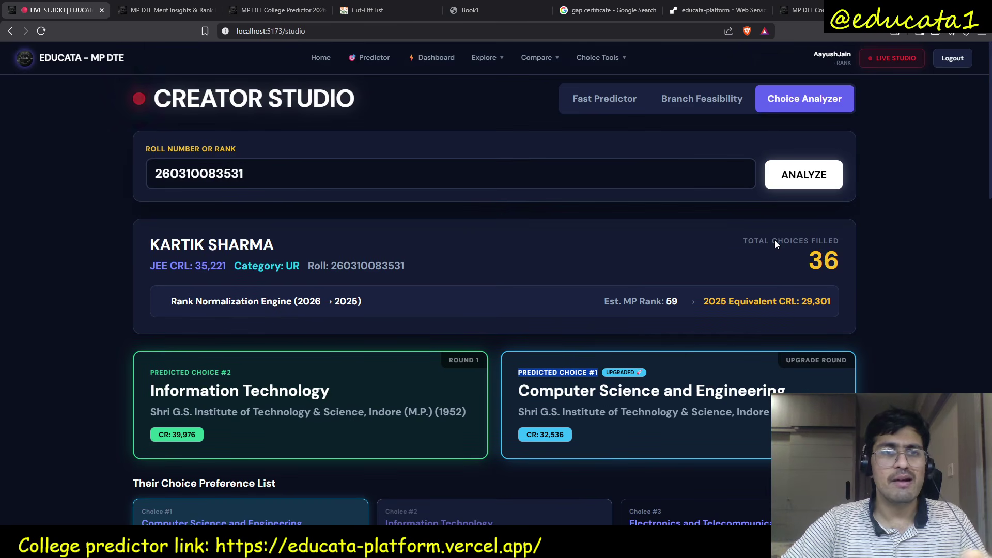
double_click(199, 173)
key("BackSpace")
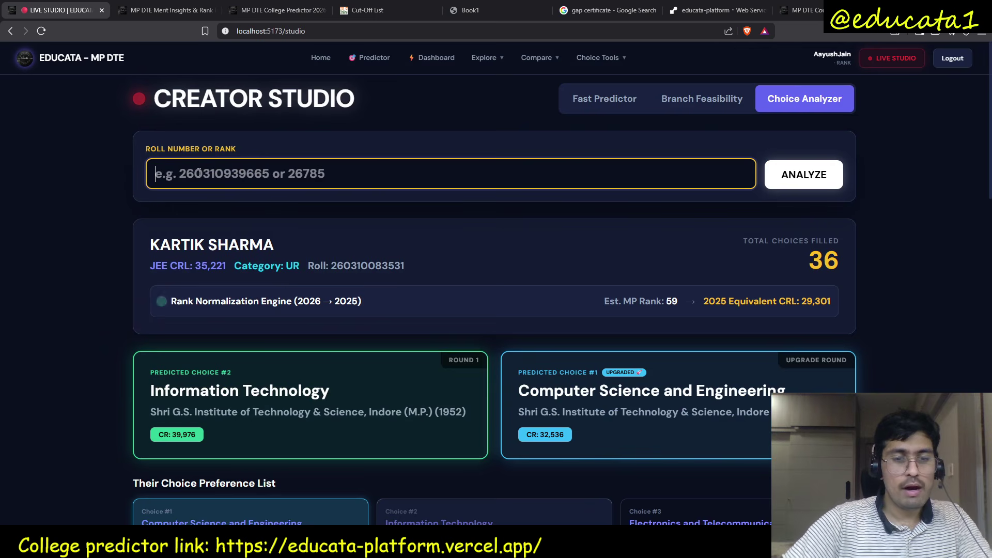
type("20")
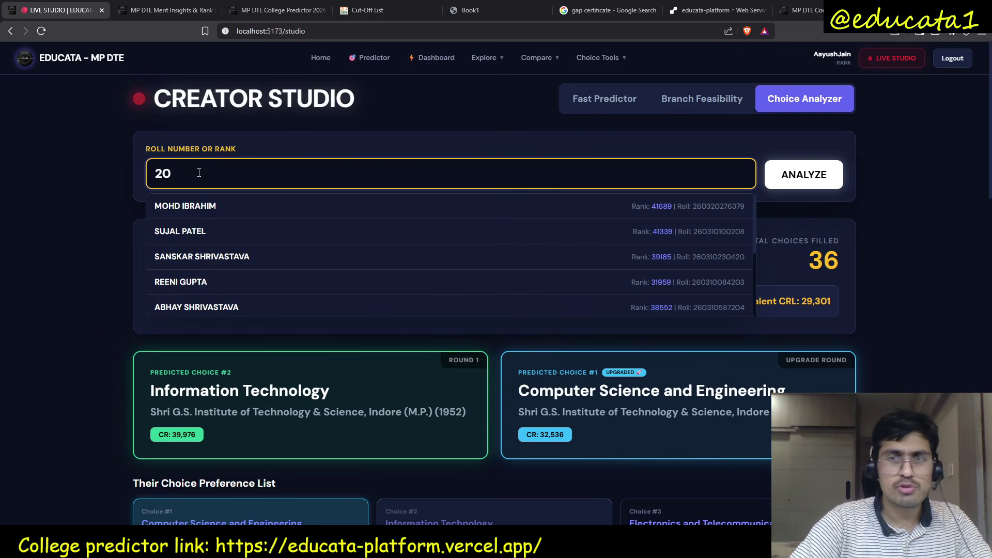
type("0000")
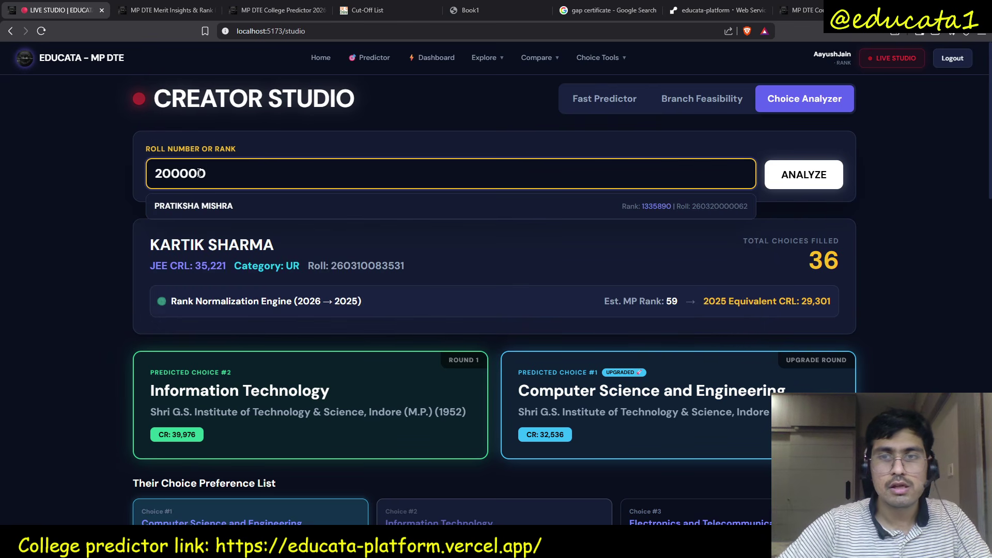
left_click(656, 208)
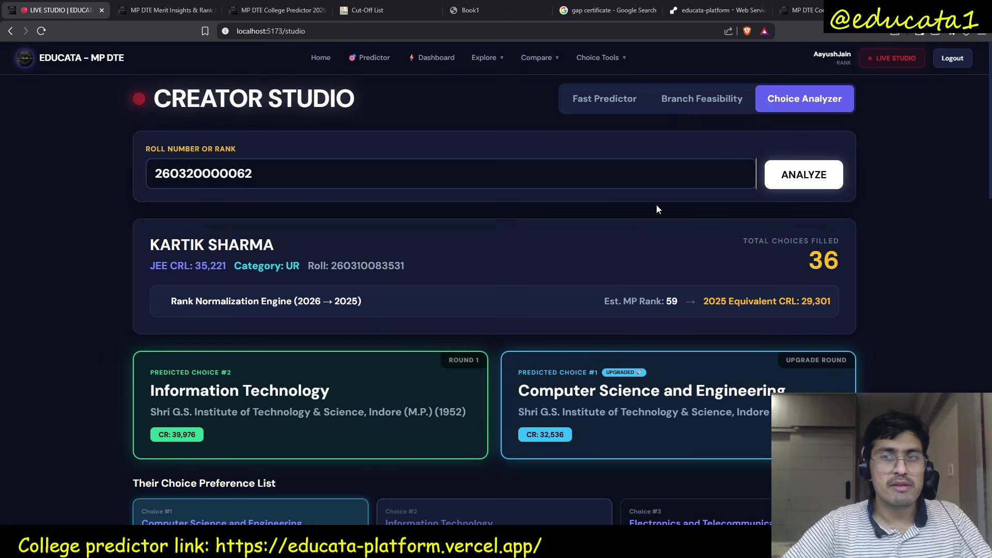
left_click(807, 178)
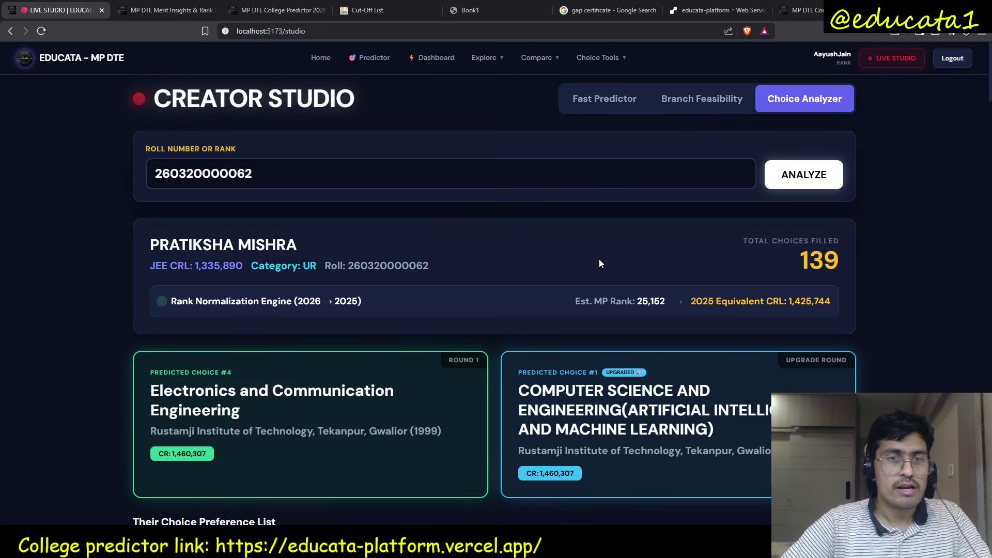
Step: Review the new student's predicted seats and highlight their total choices filled, 2025 equivalent CRL and JEE CRL
scroll(599, 263, "down", 2)
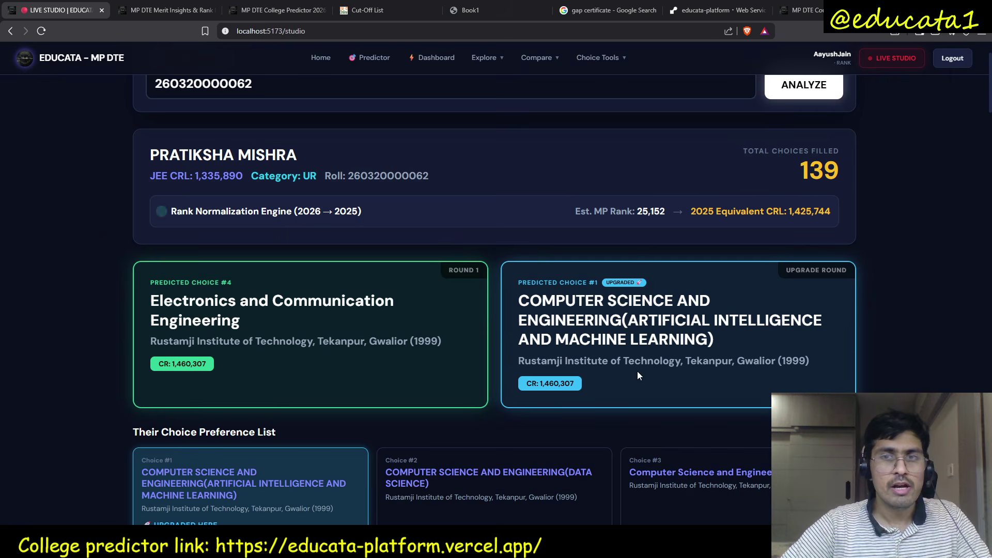
scroll(638, 371, "up", 1)
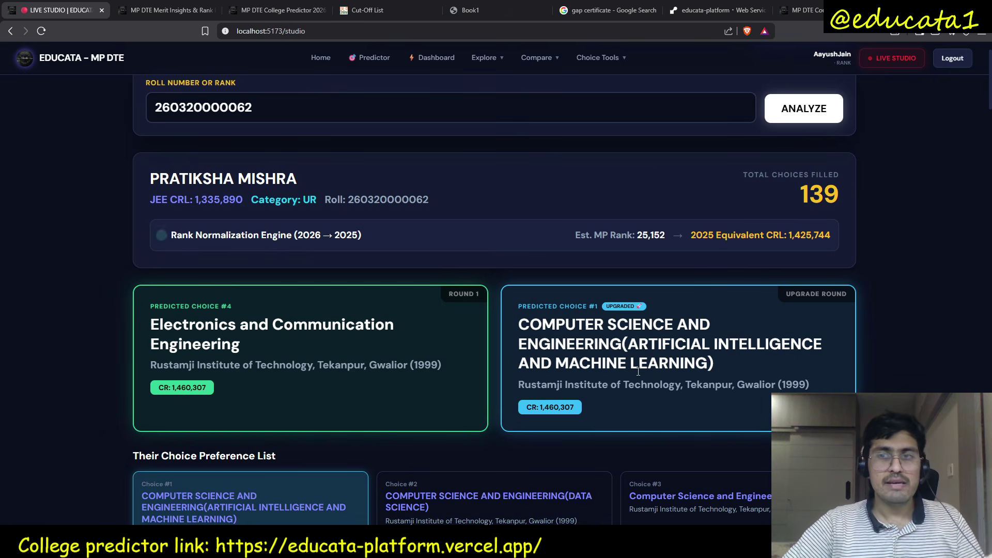
double_click(824, 189)
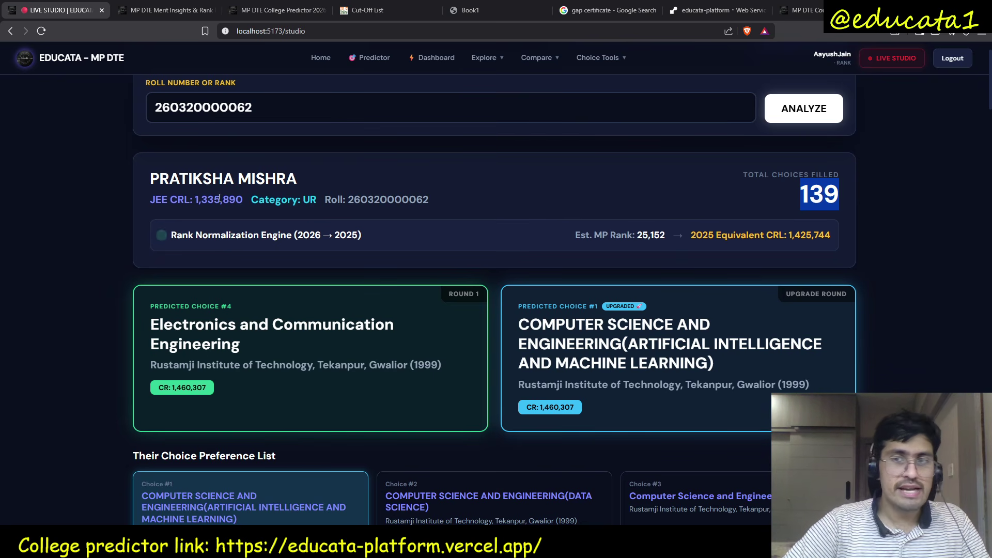
double_click(823, 239)
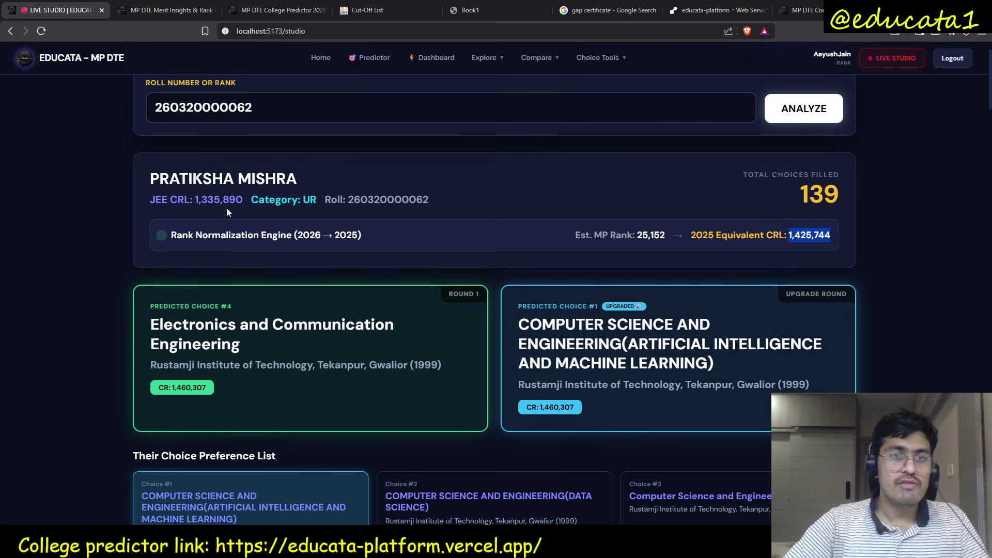
triple_click(242, 201)
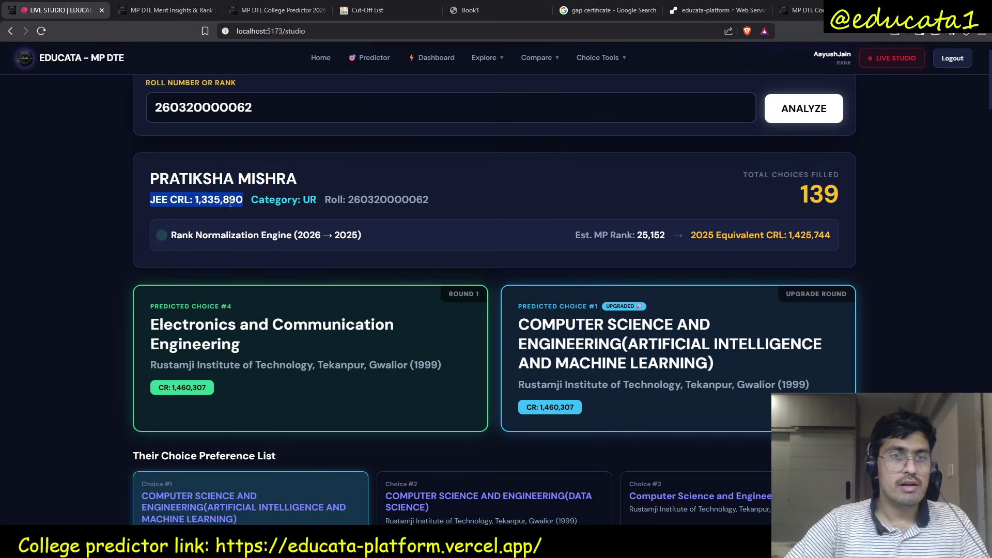
double_click(202, 202)
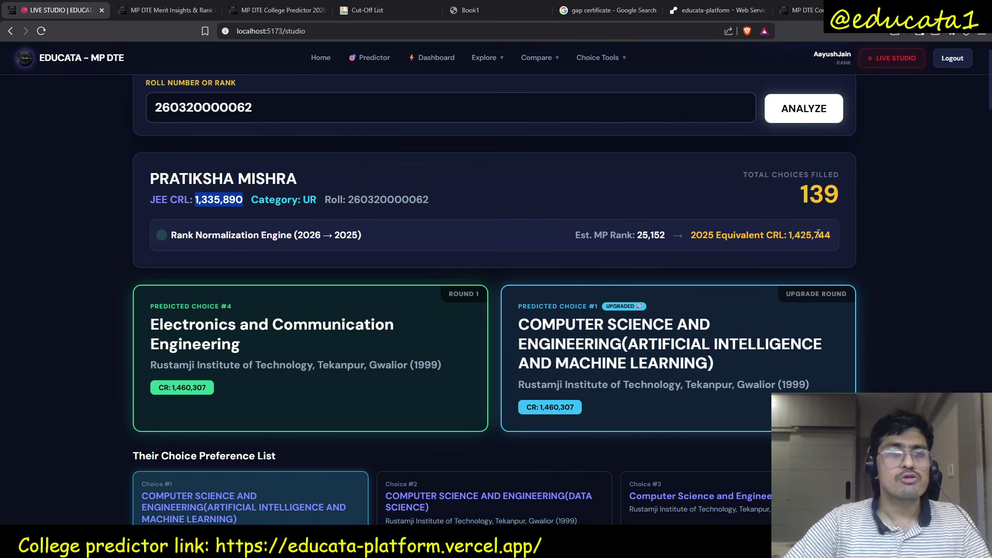
Step: Examine the upgraded and relinquished entries in the second student's choice preference list alongside the predicted seats
scroll(818, 234, "down", 1)
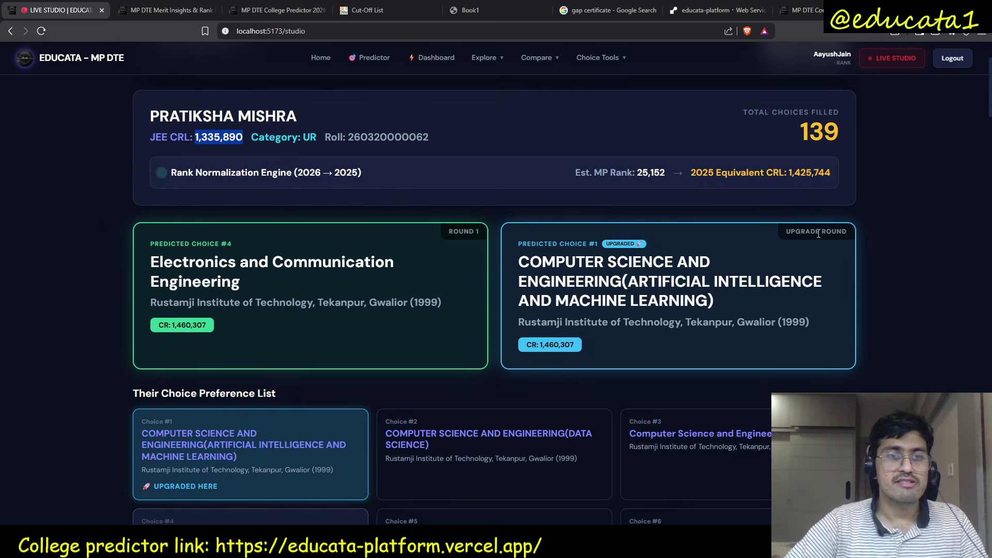
scroll(819, 233, "down", 2)
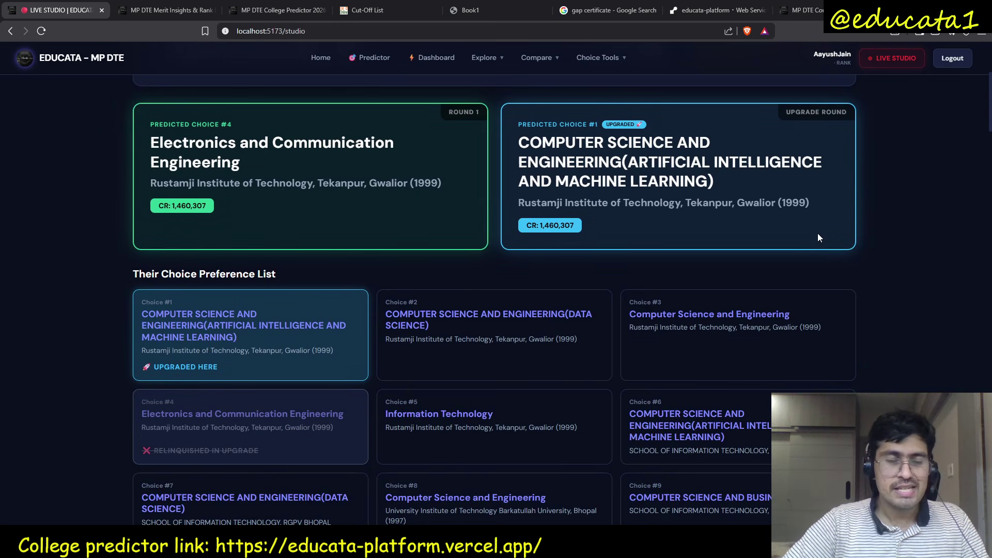
scroll(819, 237, "up", 1)
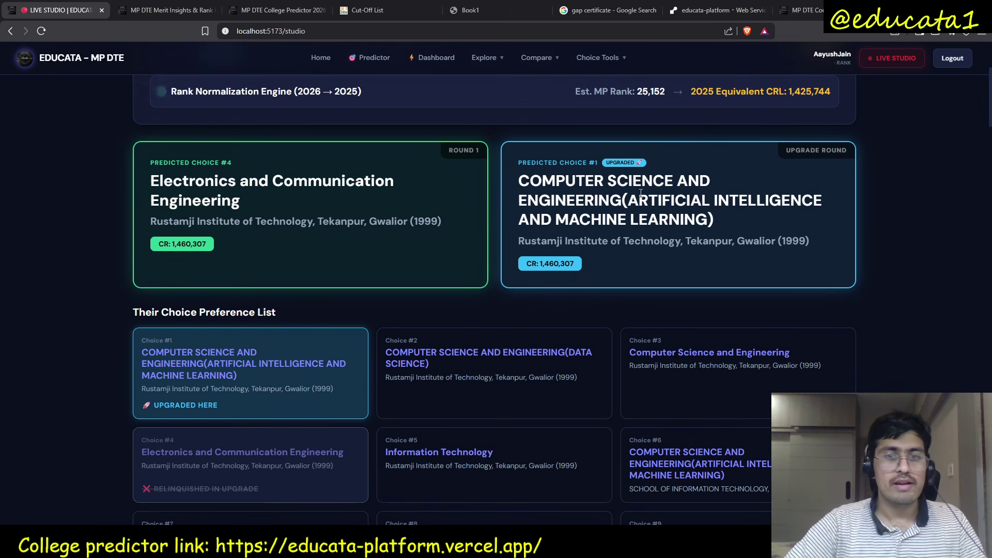
scroll(641, 193, "up", 3)
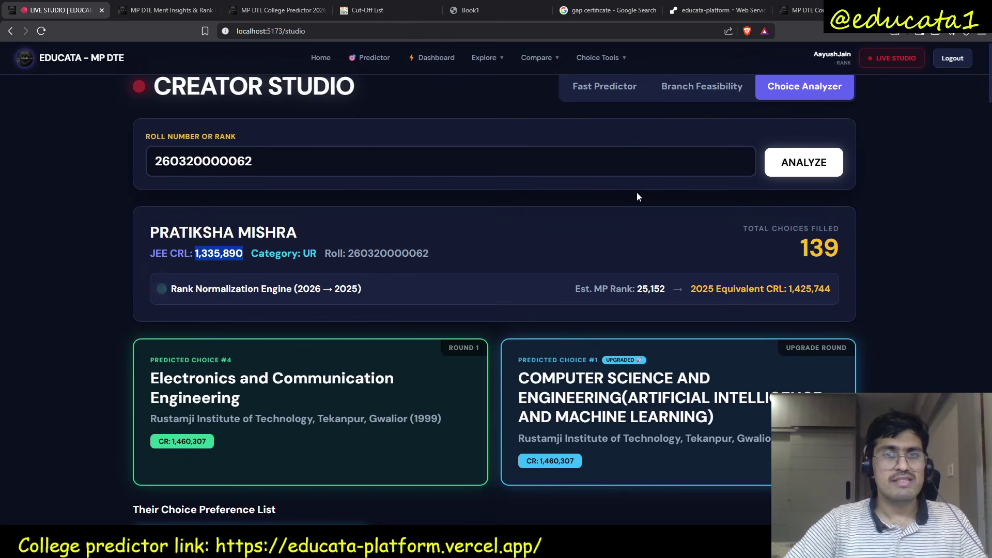
Step: Return to the student lookup and open the roll number or rank entry for editing
left_click(621, 186)
scroll(621, 186, "up", 1)
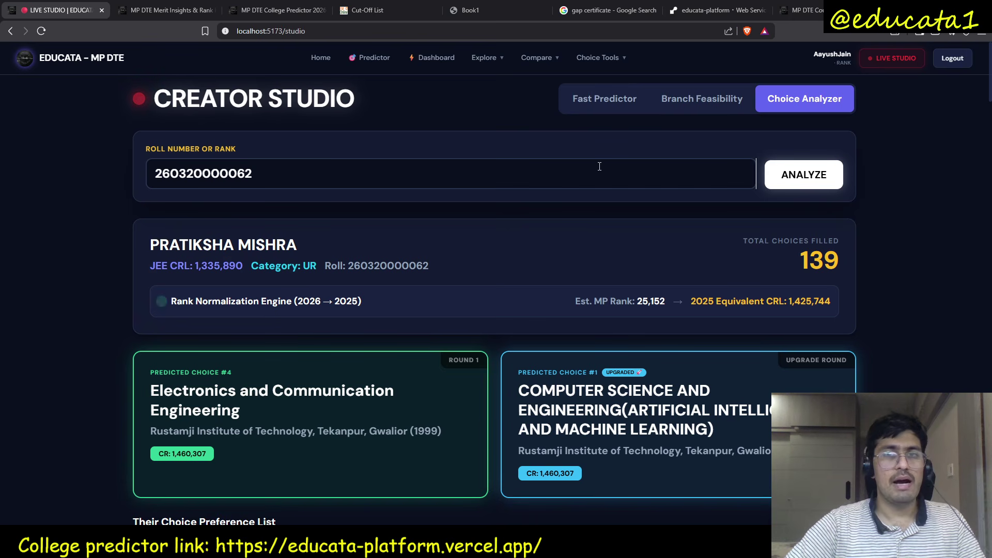
left_click(571, 181)
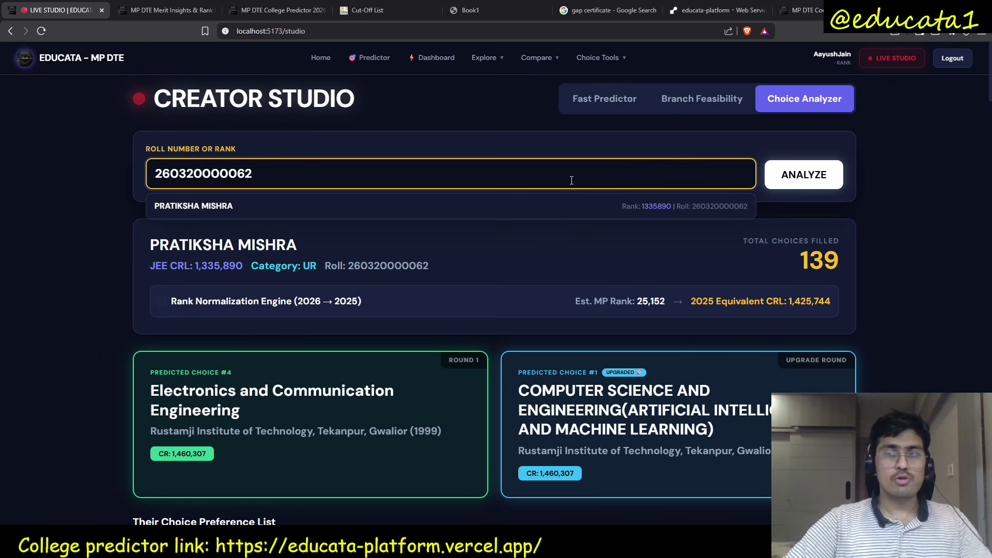